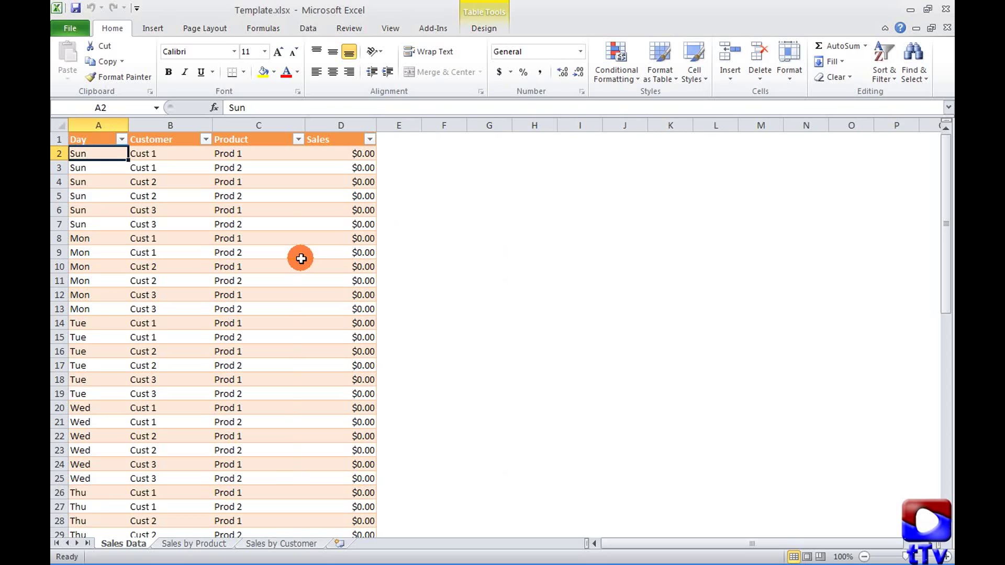
# - Review the Product and Customer entries, then the Sales by Product and Sales by Customer reports
pyautogui.moveTo(267, 153); pyautogui.dragTo(268, 165)
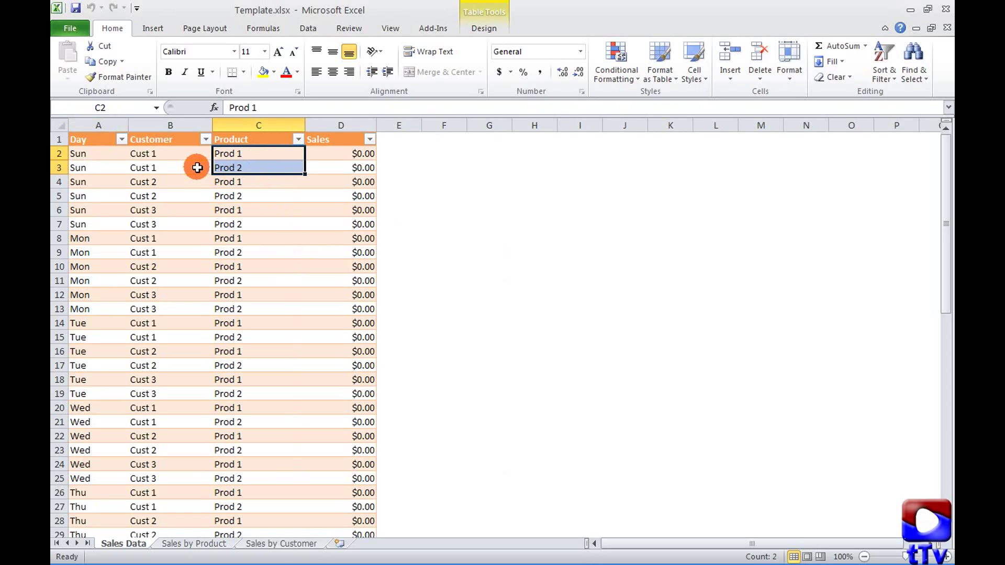
pyautogui.moveTo(178, 154); pyautogui.dragTo(178, 221)
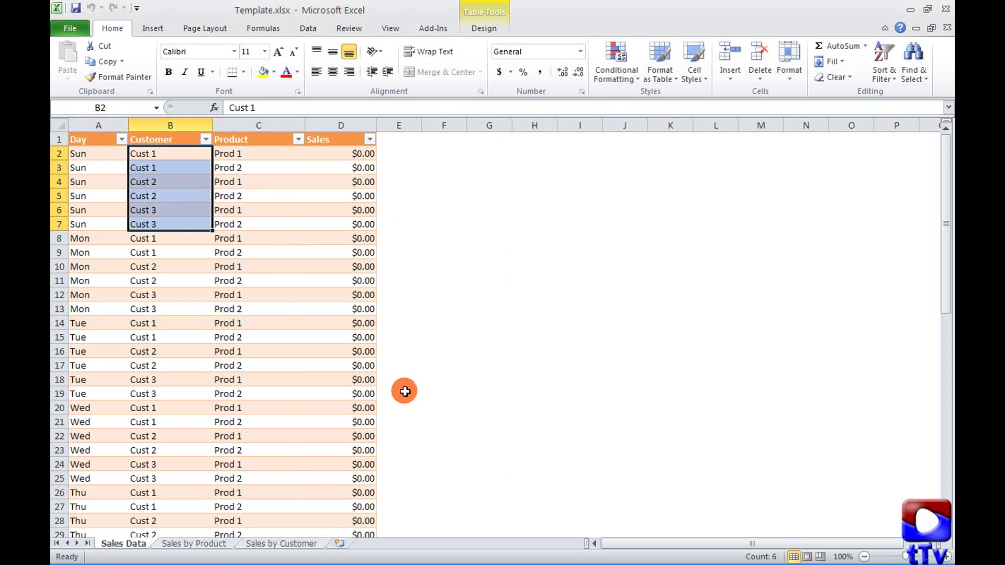
pyautogui.click(208, 547)
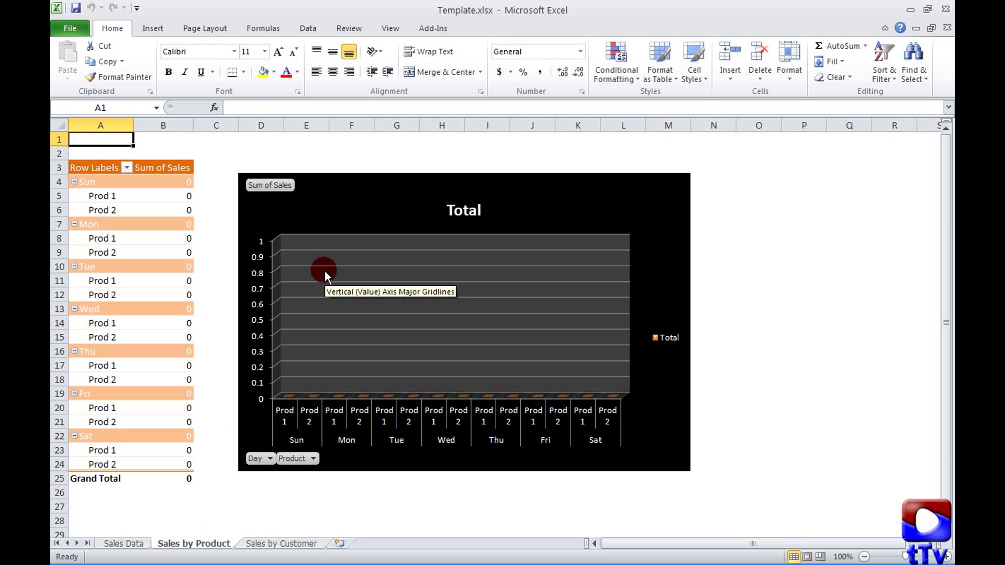
pyautogui.click(285, 546)
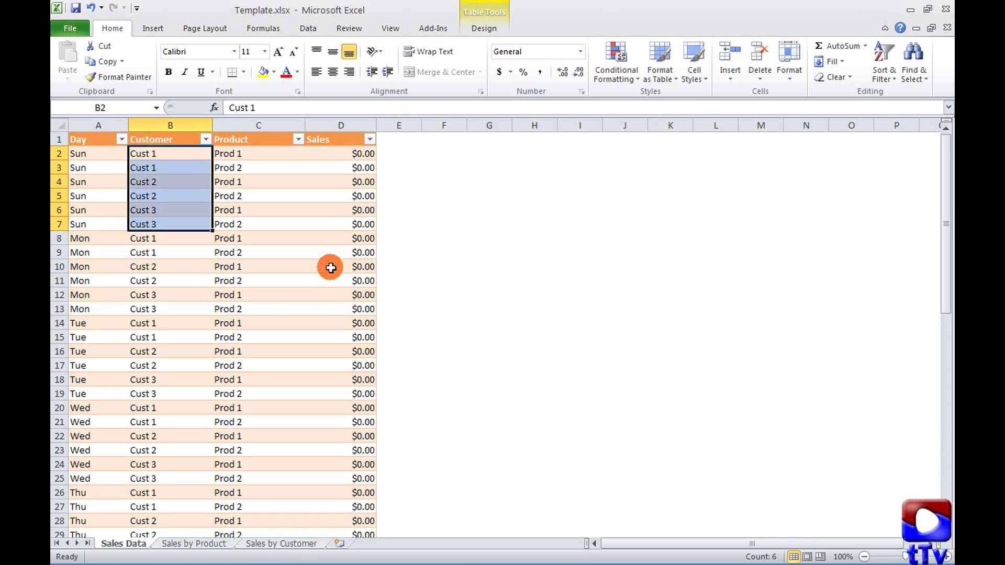
# - Change D2's formula to =RAND()*100 so the Sales column fills with random amounts
pyautogui.click(353, 154)
pyautogui.doubleClick(353, 153)
pyautogui.press('BackSpace')
pyautogui.press('BackSpace')
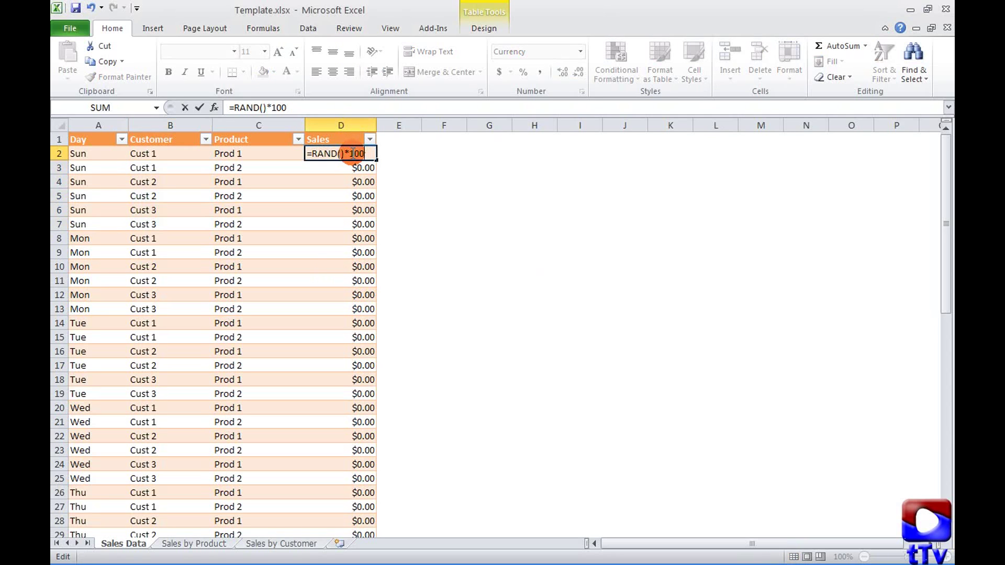
pyautogui.press('Return')
pyautogui.click(353, 154)
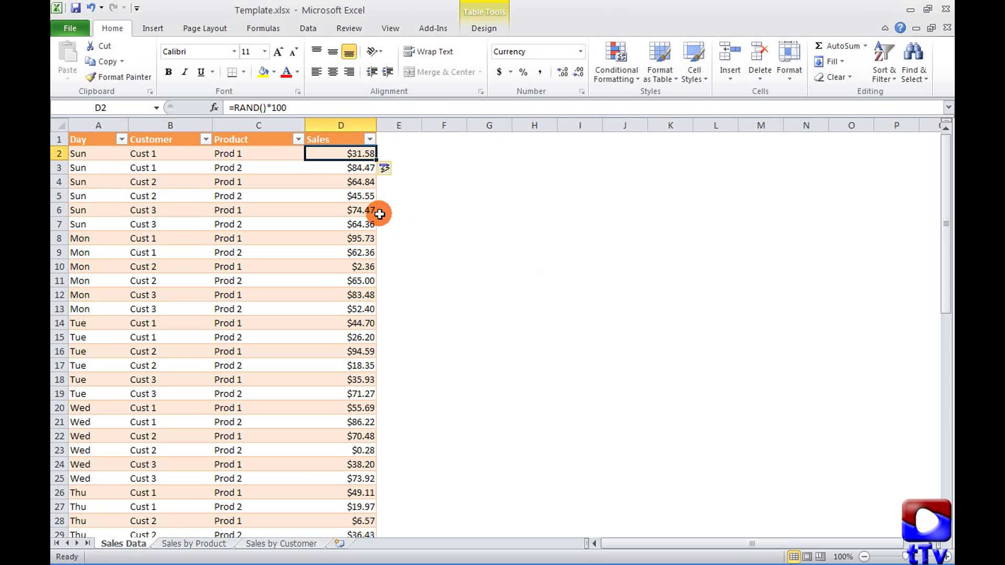
# - Refresh the Sales by Product pivot table and chart, then move to the Sales by Customer sheet
pyautogui.click(199, 545)
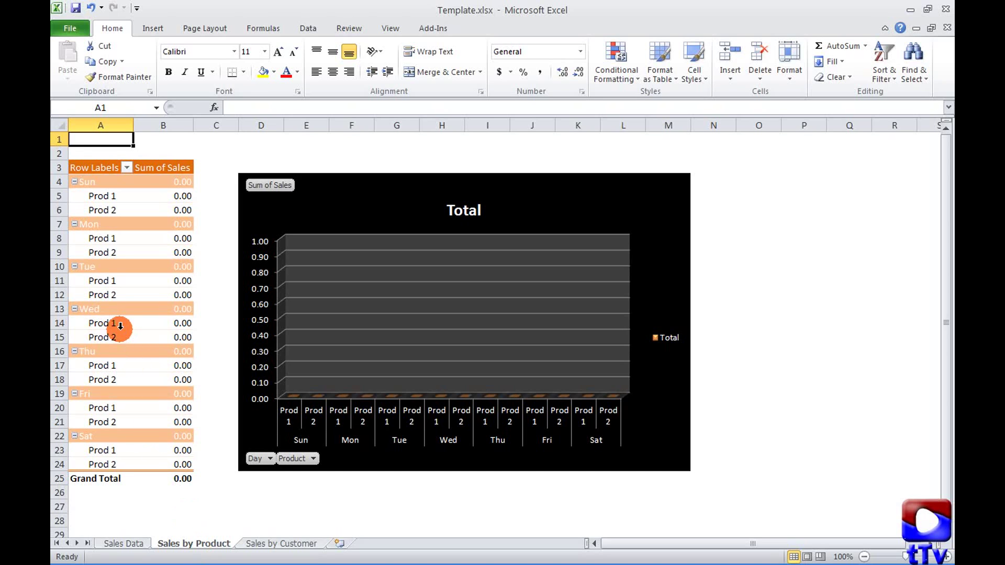
pyautogui.click(118, 326)
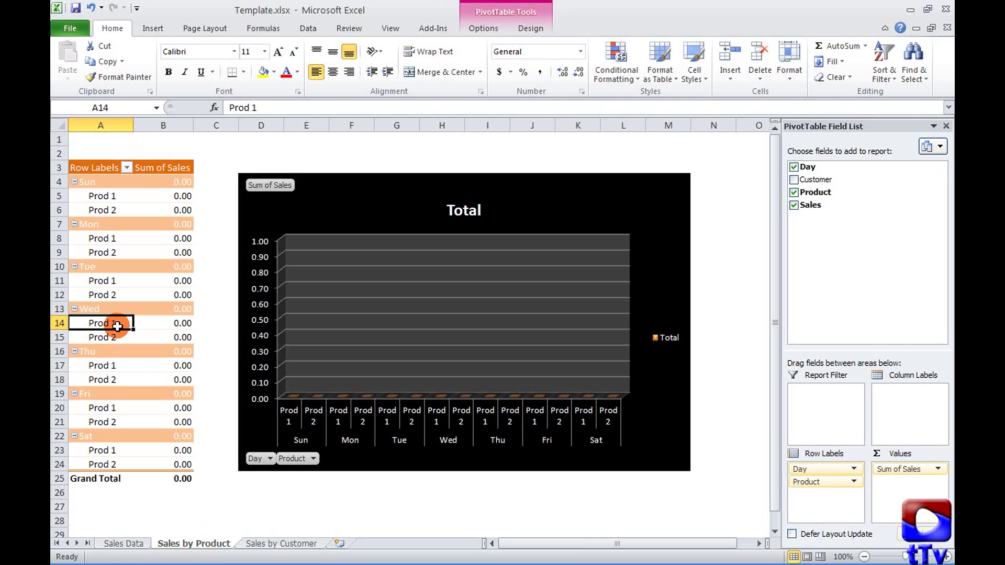
pyautogui.rightClick(118, 325)
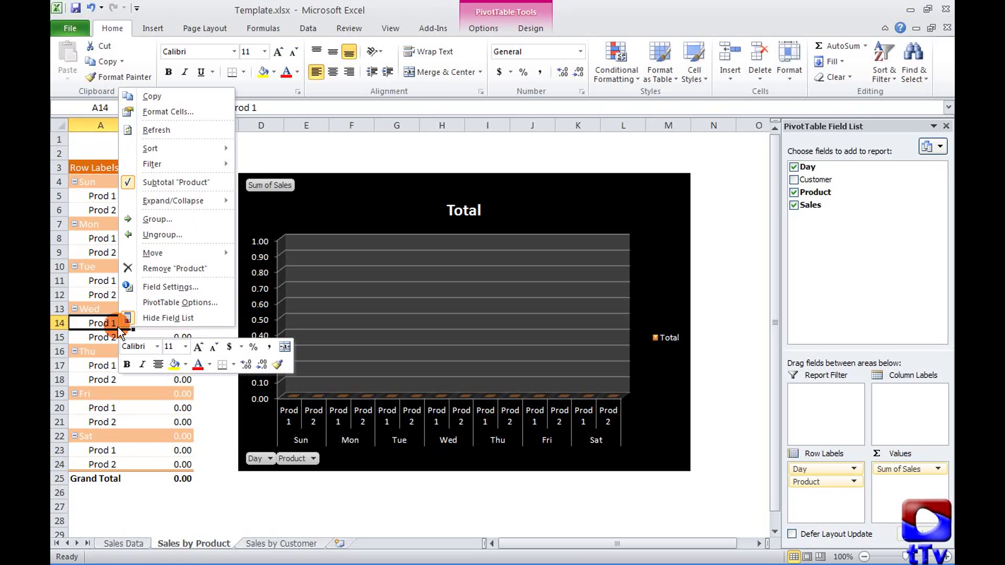
pyautogui.click(155, 132)
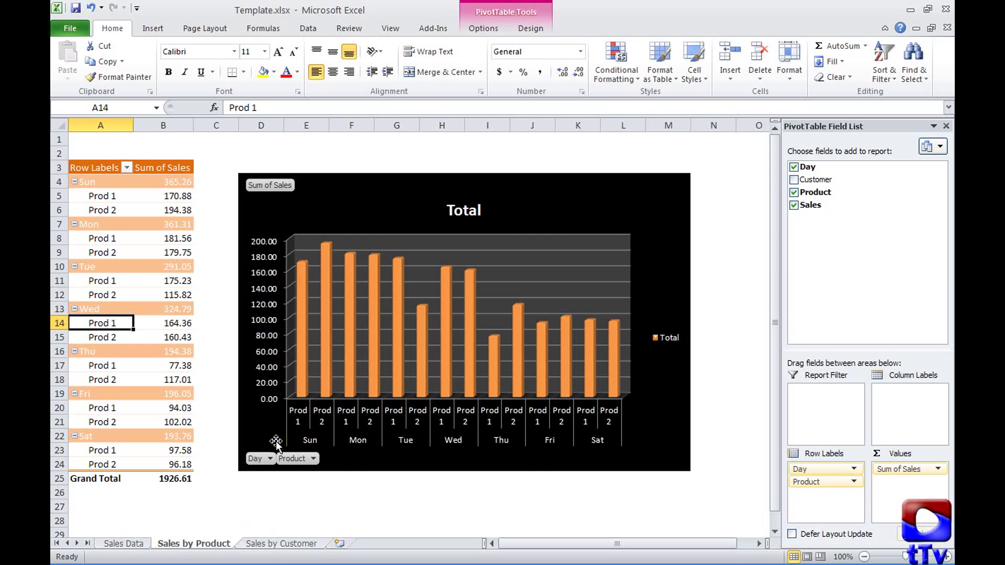
pyautogui.click(271, 545)
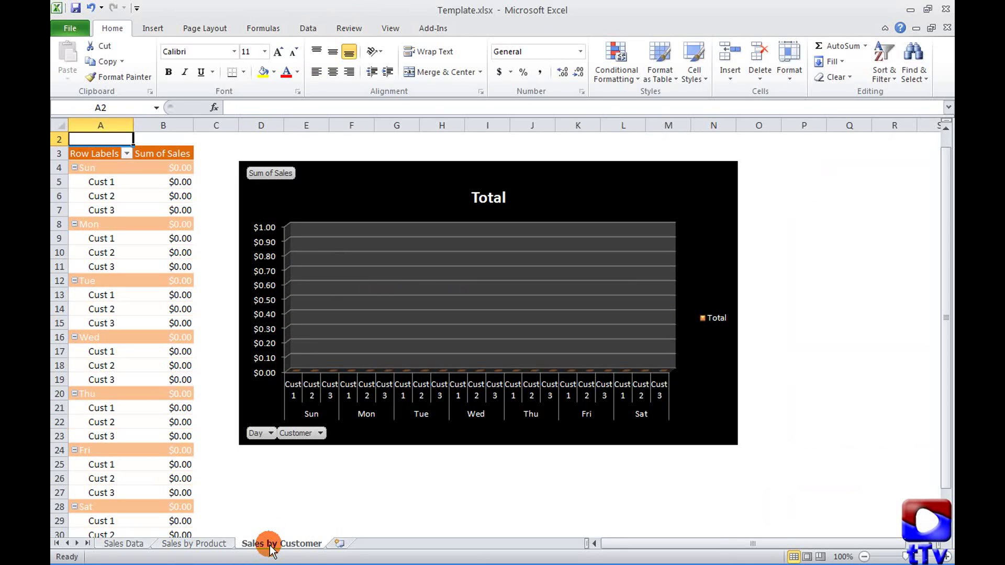
# - Refresh the Sales by Customer pivot so it shows per-day sums like Sun $245.24
pyautogui.click(117, 309)
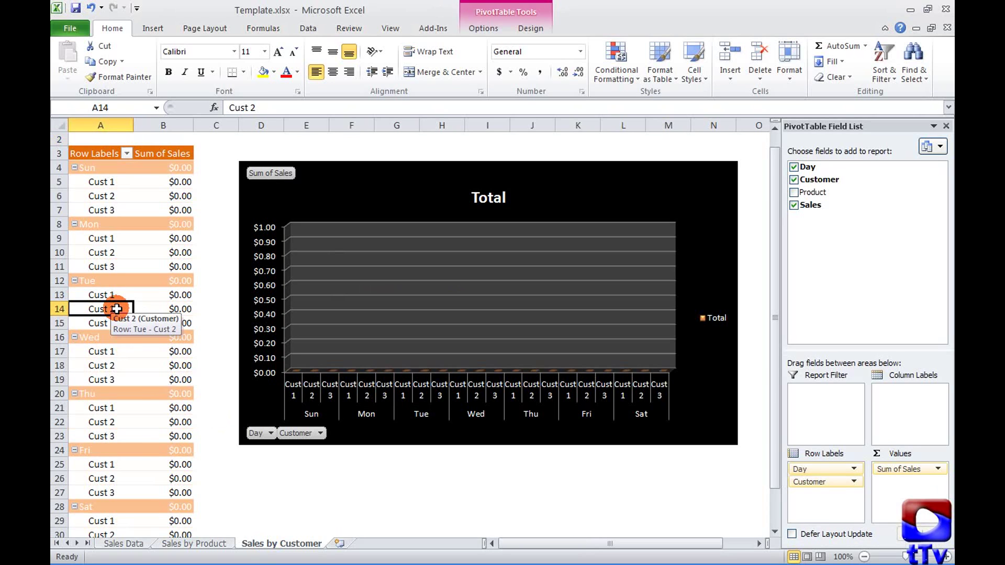
pyautogui.rightClick(116, 310)
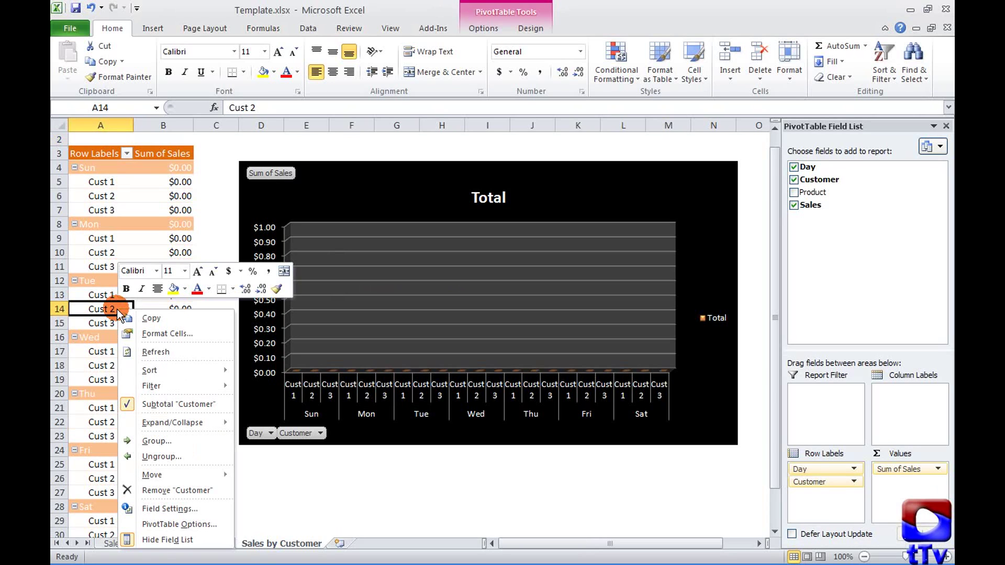
pyautogui.click(137, 353)
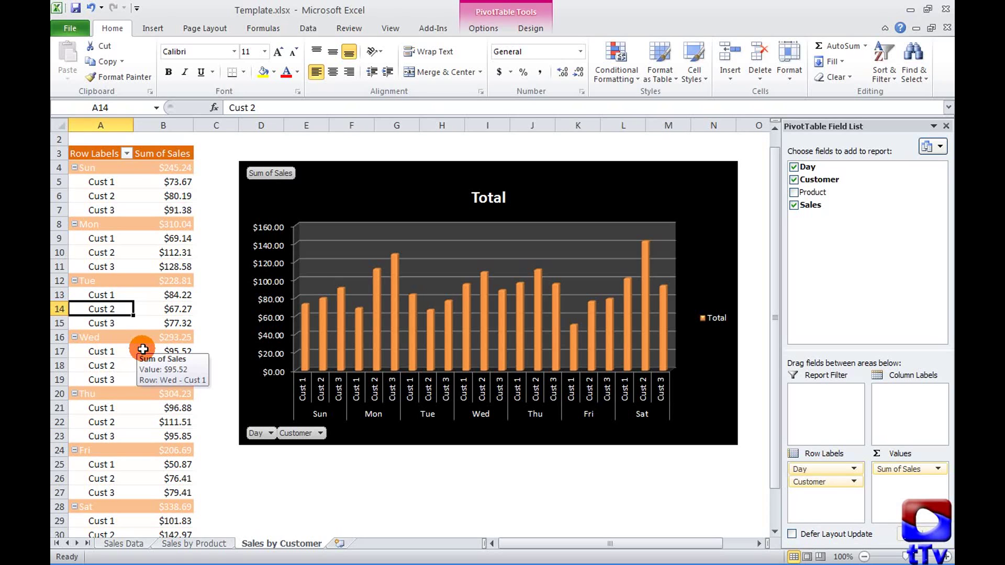
# - On Sales Data, append *0 to D2's formula, making it =RAND()*100*0 so all Sales show $0.00
pyautogui.click(124, 544)
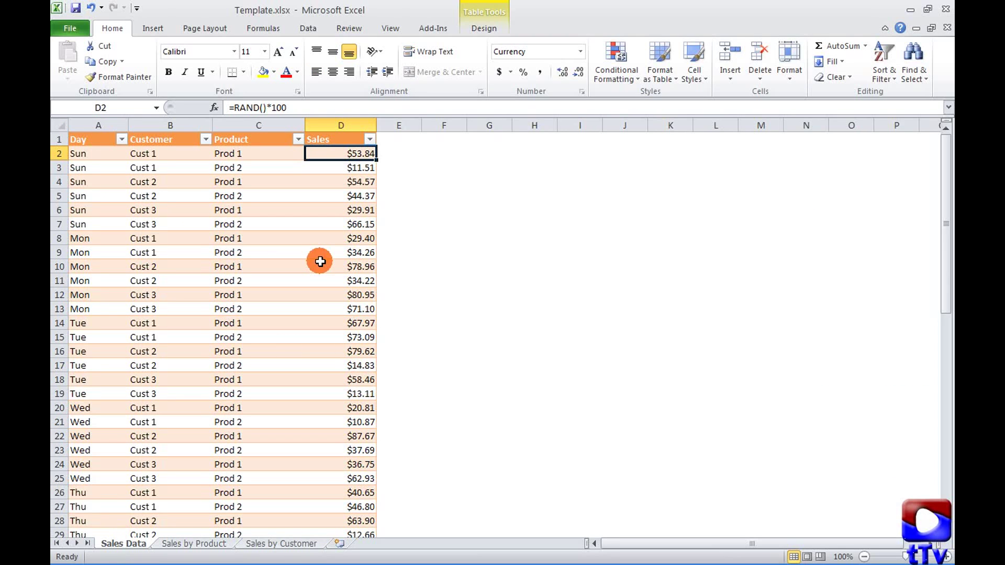
pyautogui.press('F2')
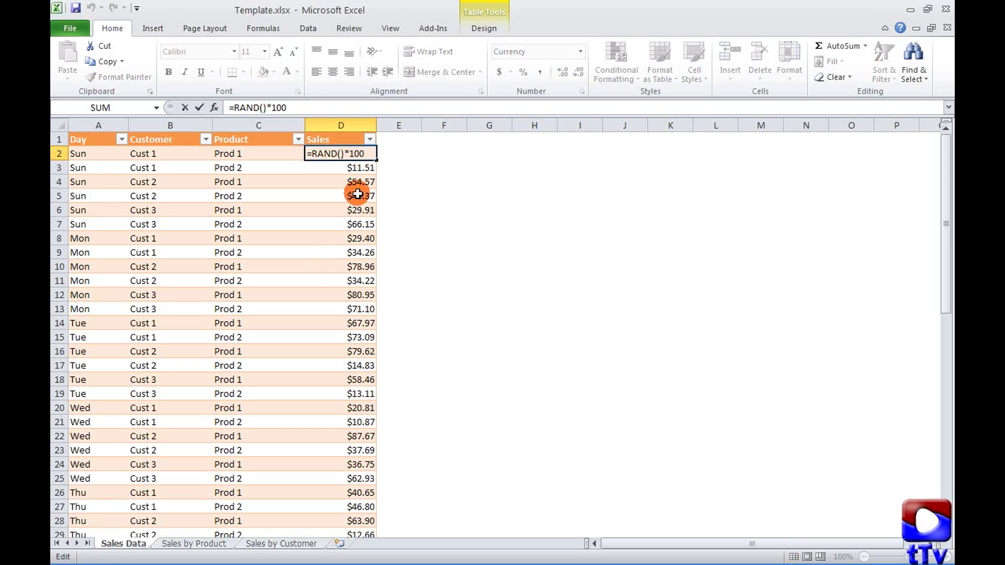
pyautogui.write('*0')
pyautogui.press('Return')
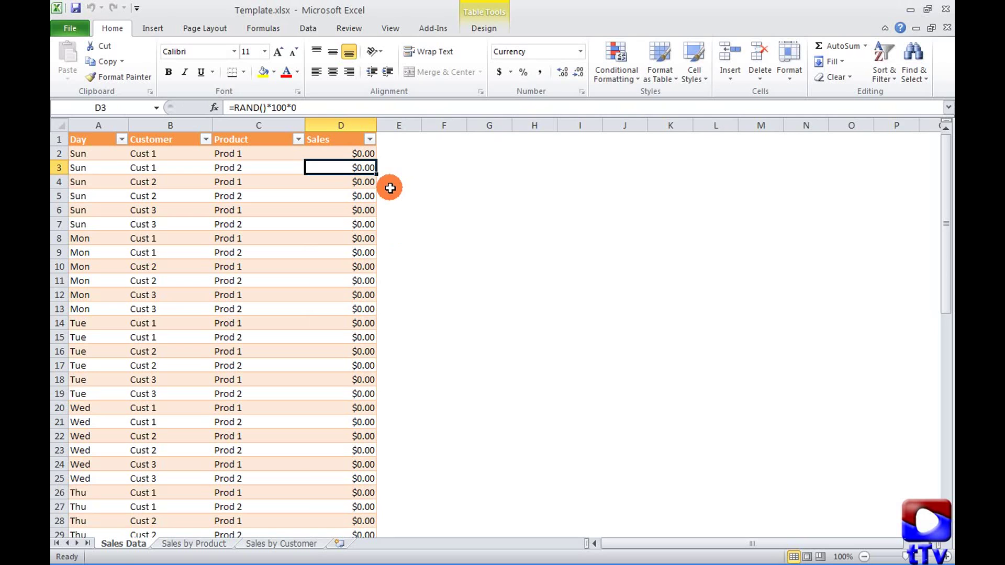
# - In Save As, choose the Excel Template (*.xltx) type and name the file My Template.xltx
pyautogui.click(61, 31)
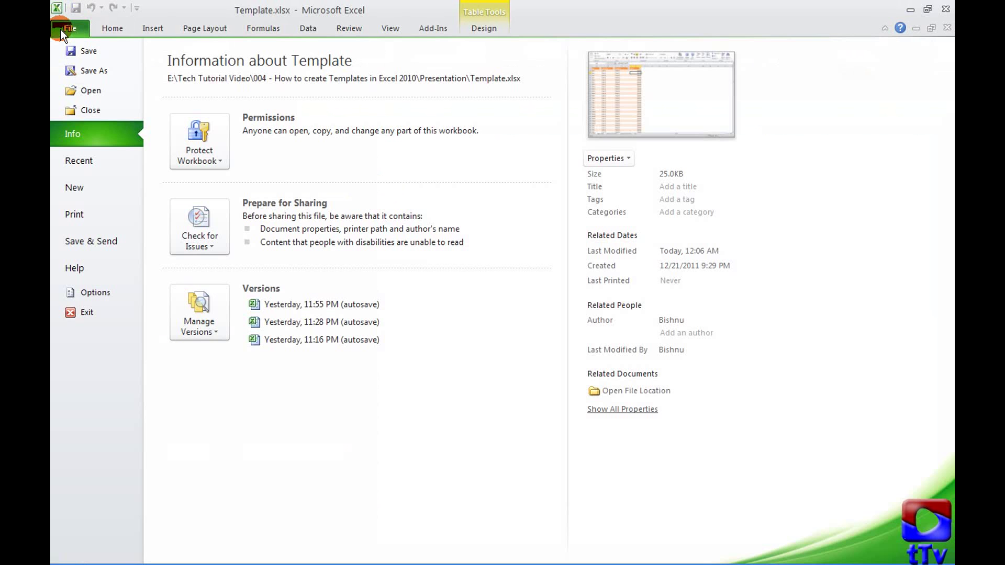
pyautogui.click(66, 70)
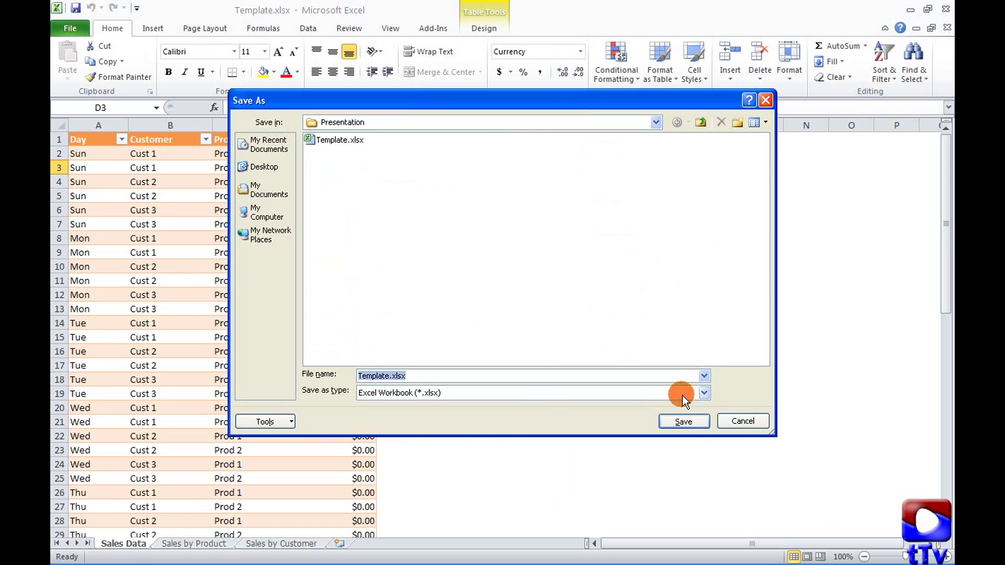
pyautogui.click(702, 393)
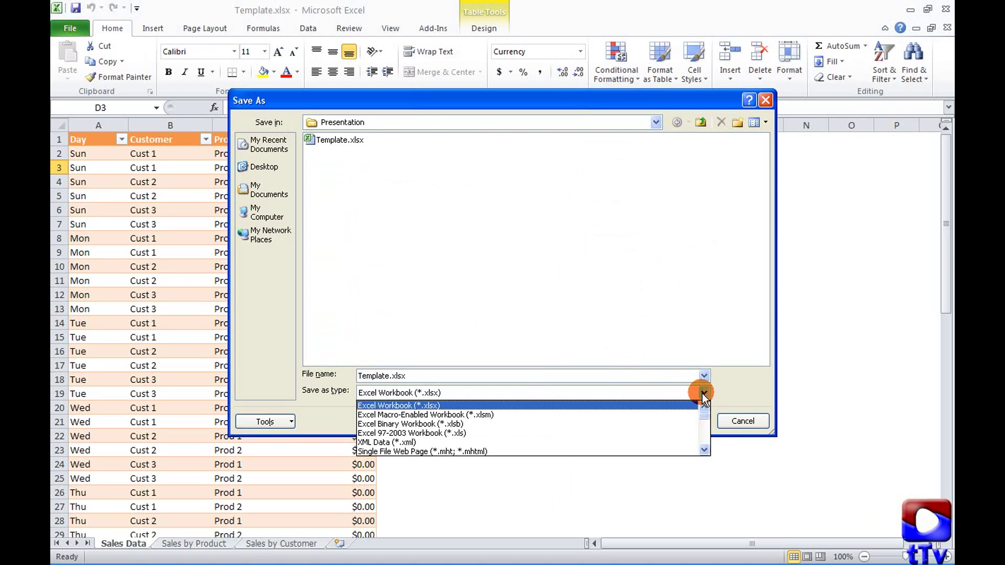
pyautogui.click(704, 450)
pyautogui.click(705, 450)
pyautogui.click(705, 451)
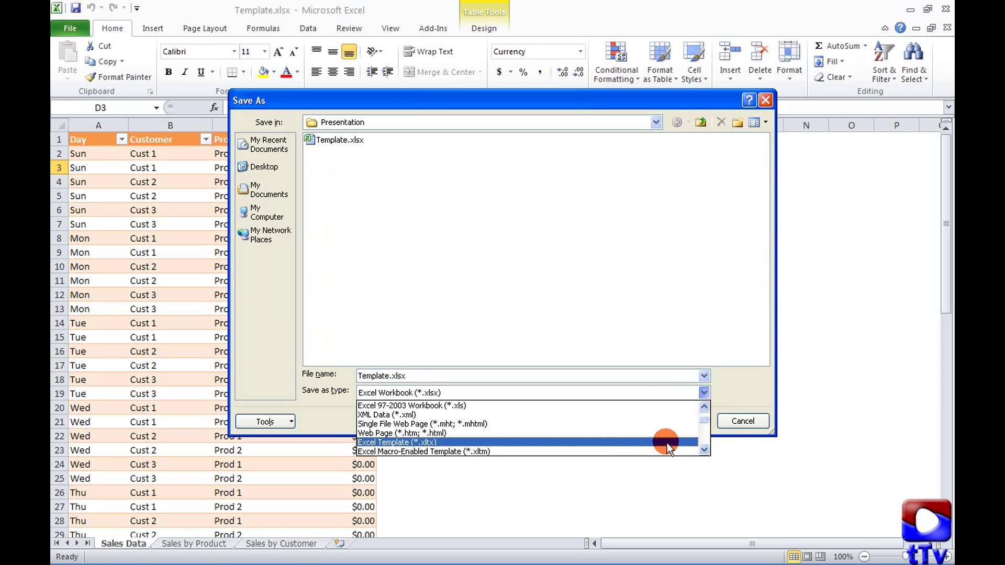
pyautogui.click(666, 443)
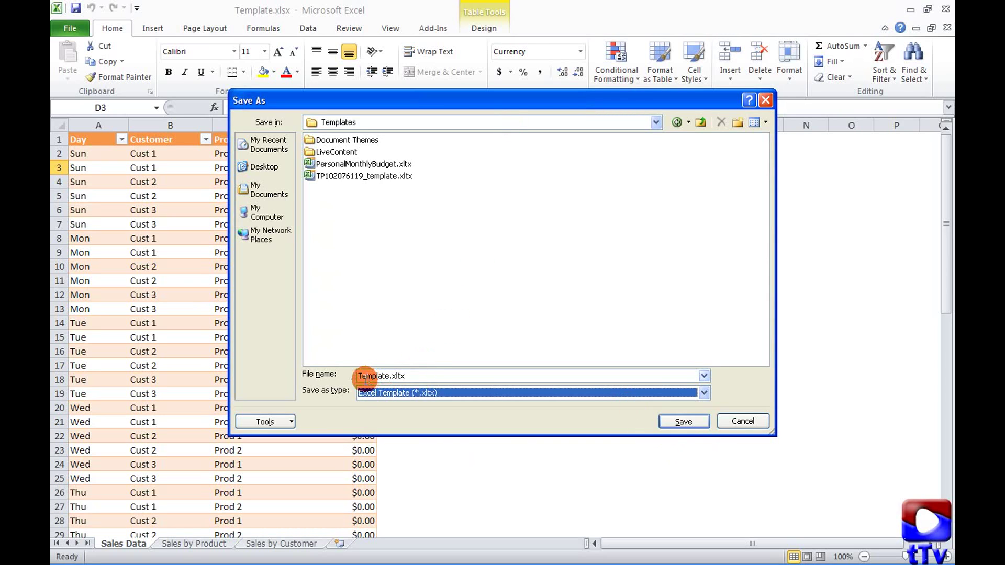
pyautogui.click(358, 376)
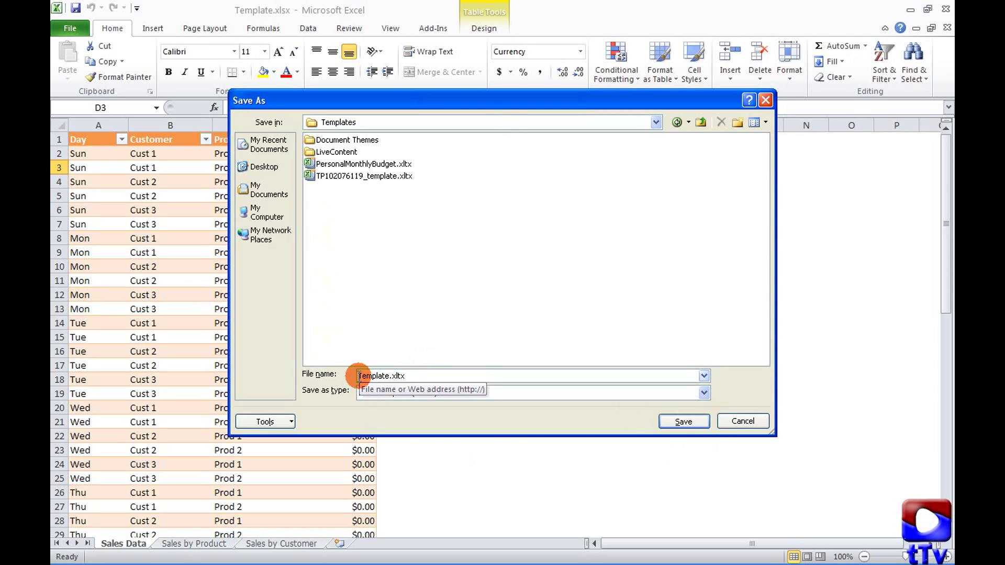
pyautogui.write('My')
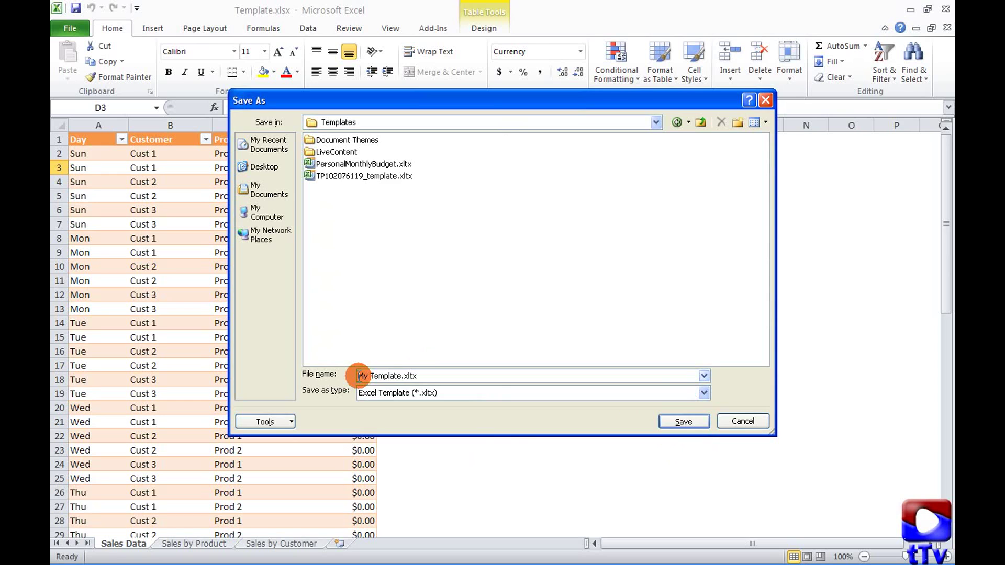
# - Save the template, answering Yes to clear external data before saving
pyautogui.click(676, 422)
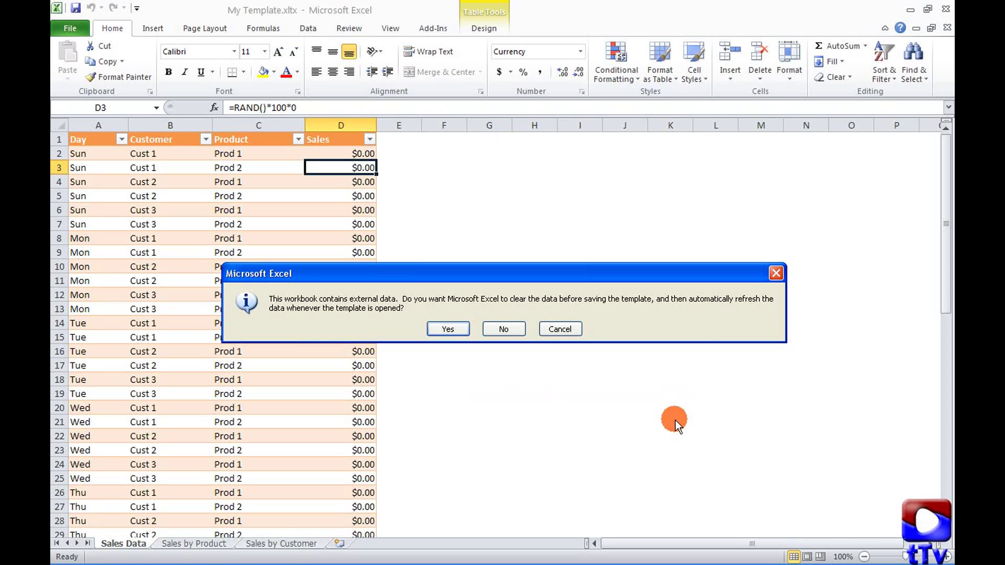
pyautogui.click(455, 330)
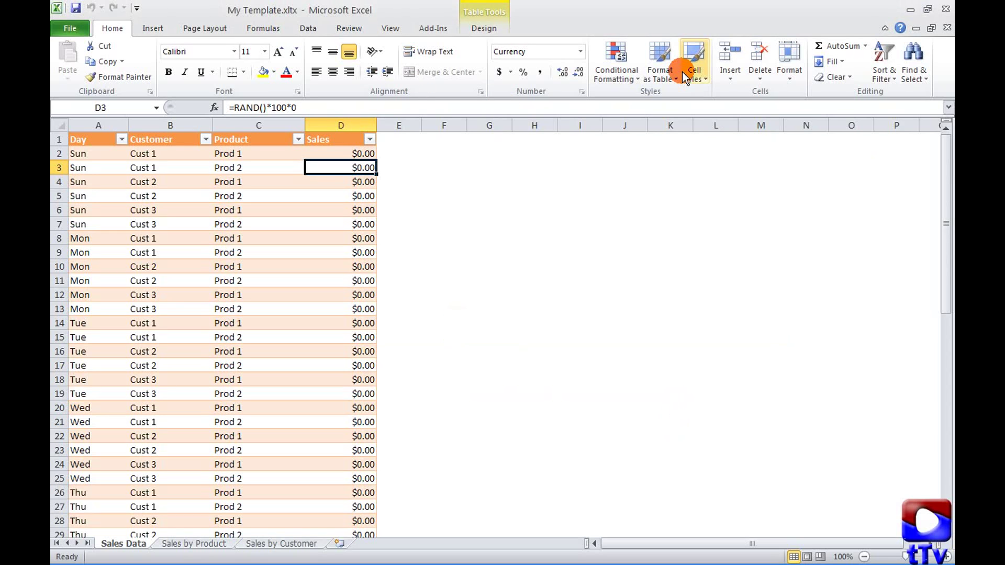
# - Close My Template.xltx and create a new workbook from it under My templates > Personal Templates
pyautogui.click(946, 29)
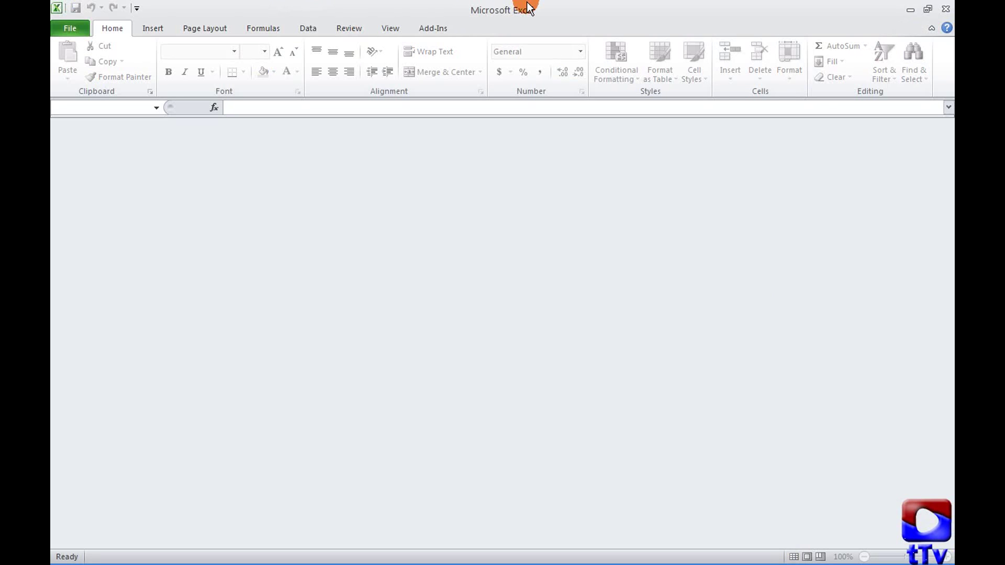
pyautogui.click(80, 33)
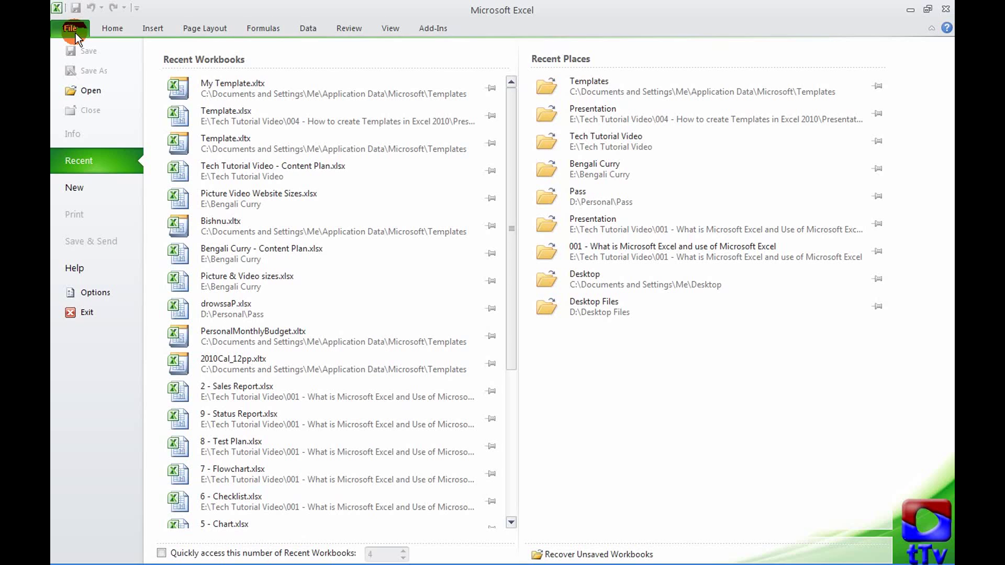
pyautogui.click(92, 187)
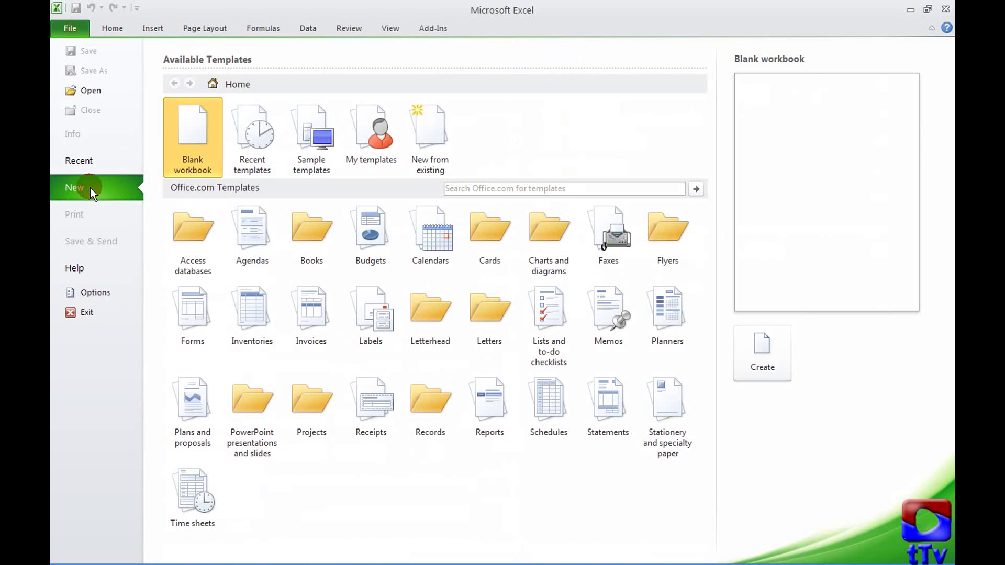
pyautogui.click(362, 148)
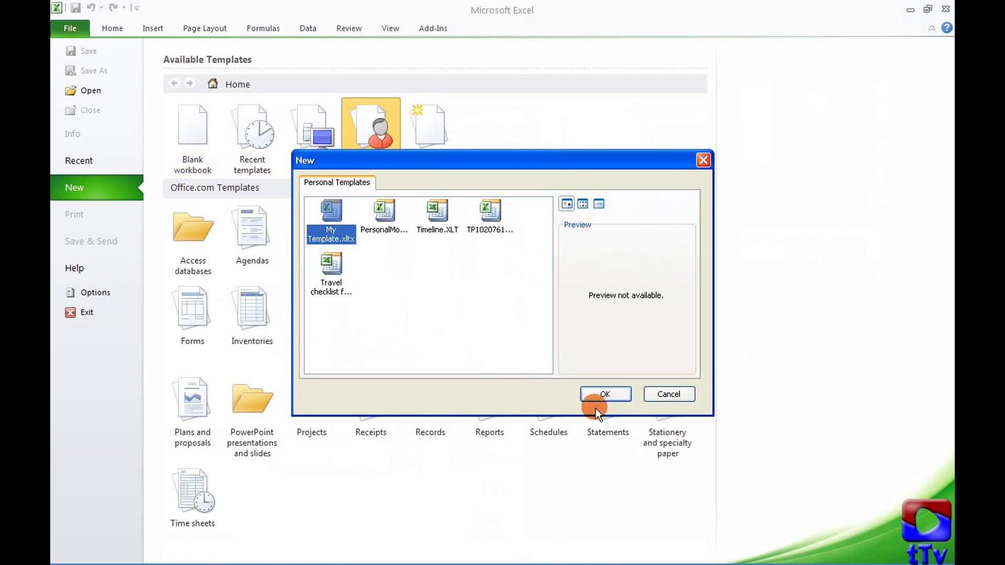
pyautogui.click(602, 394)
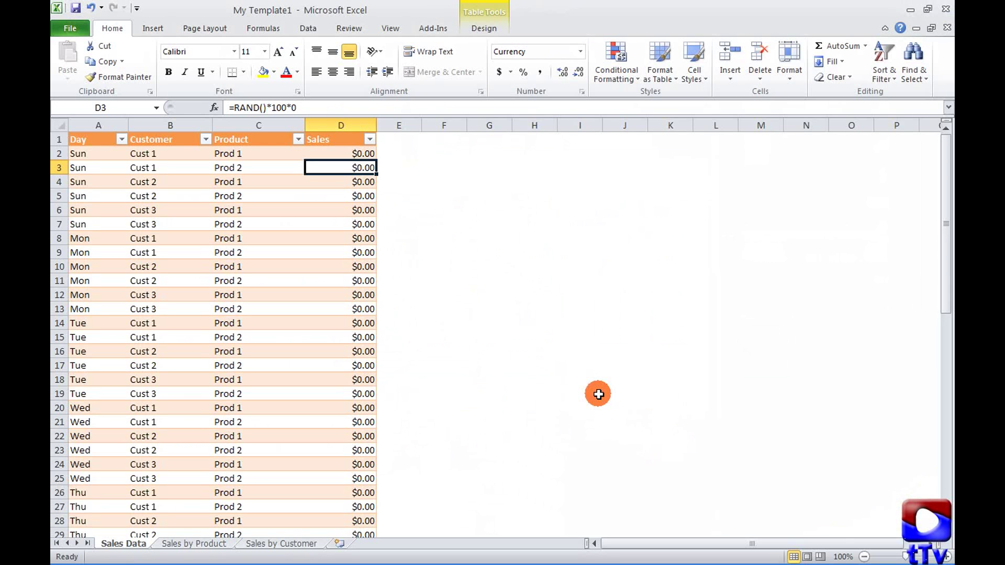
# - Remove *0 from D2's formula so it reads =RAND()*100 and Sales get random values
pyautogui.press('Up')
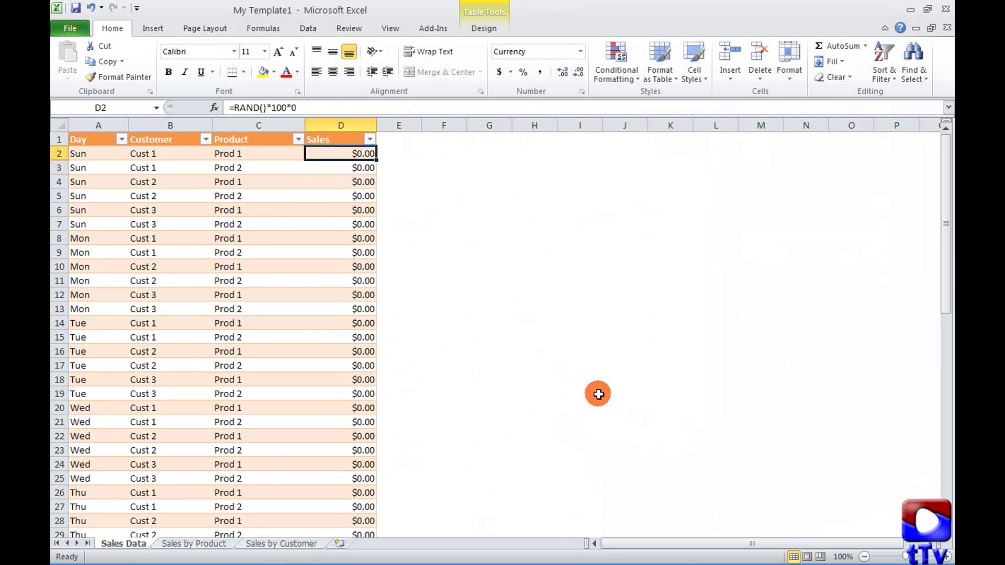
pyautogui.press('F2')
pyautogui.press('BackSpace')
pyautogui.press('BackSpace')
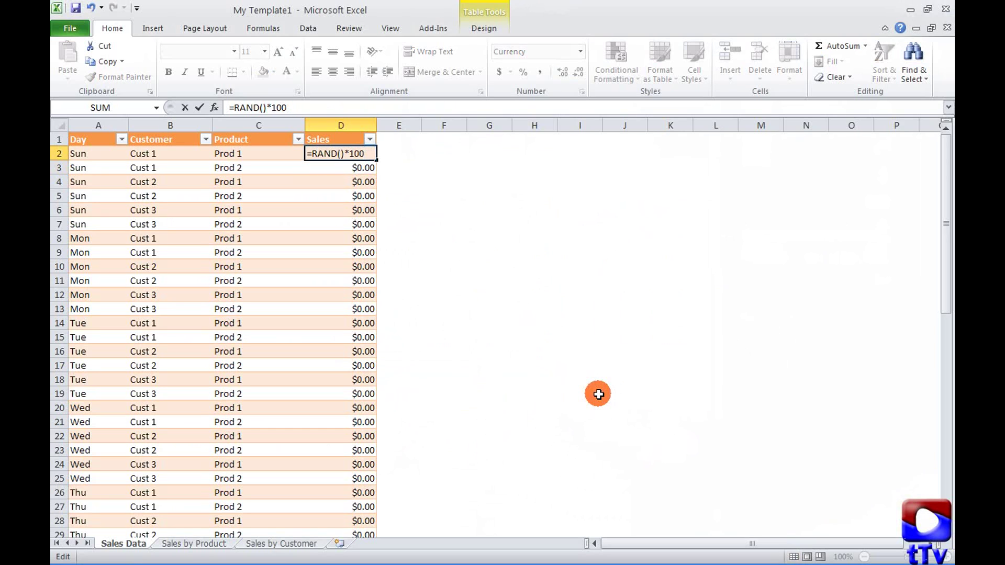
pyautogui.press('Return')
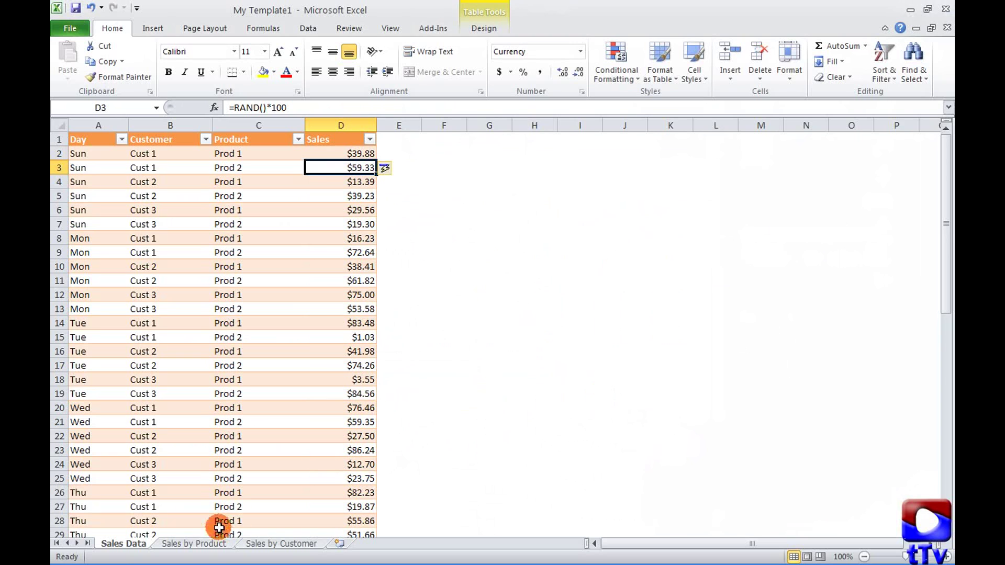
# - Refresh the Sales by Product and Sales by Customer pivot tables to show the new sales
pyautogui.click(212, 545)
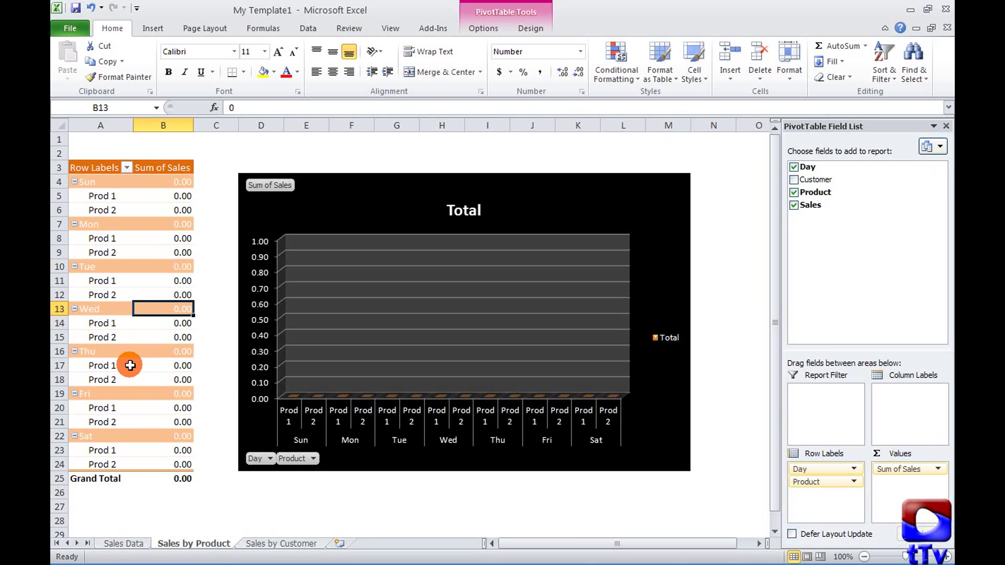
pyautogui.rightClick(121, 346)
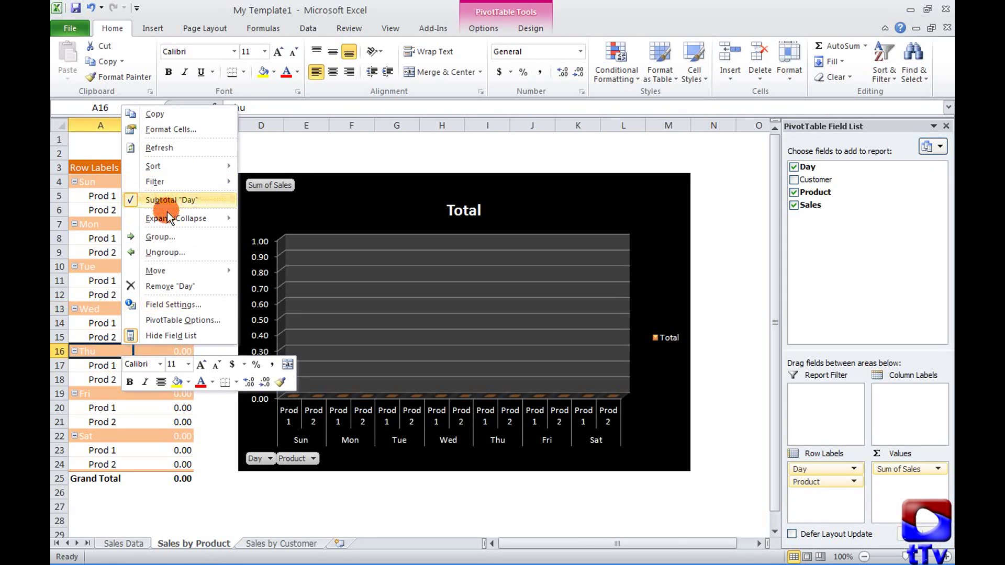
pyautogui.click(165, 149)
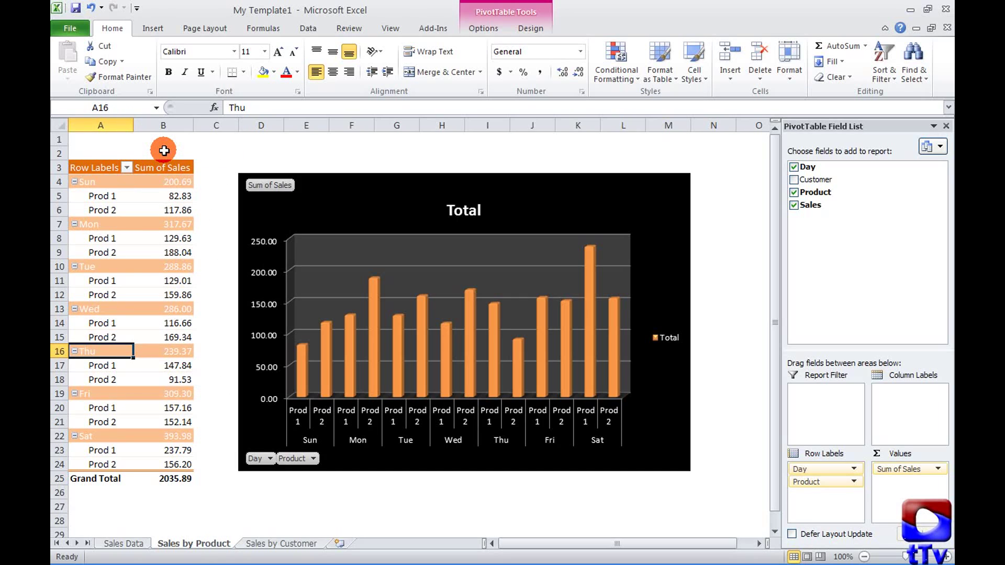
pyautogui.click(272, 542)
pyautogui.rightClick(137, 312)
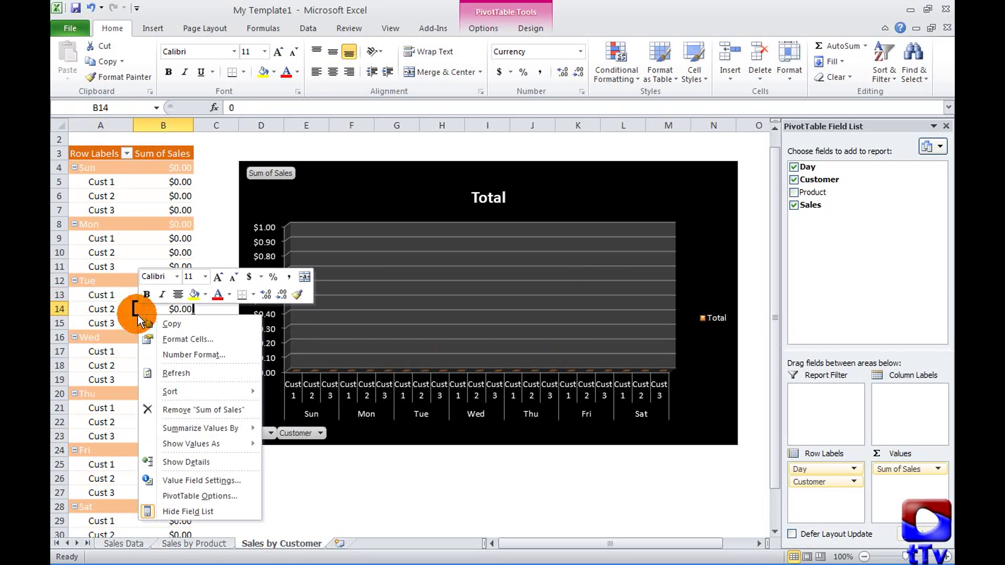
pyautogui.click(172, 381)
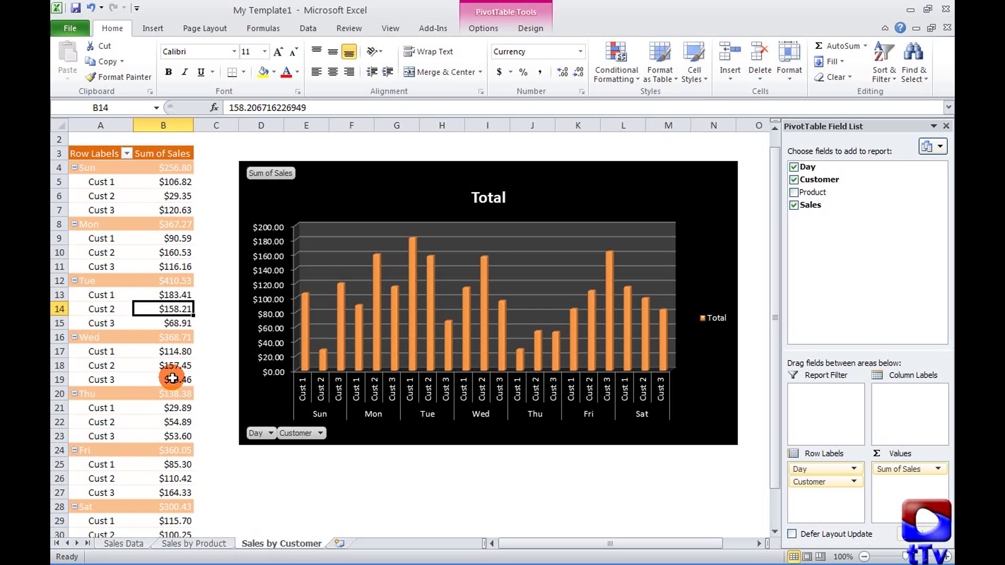